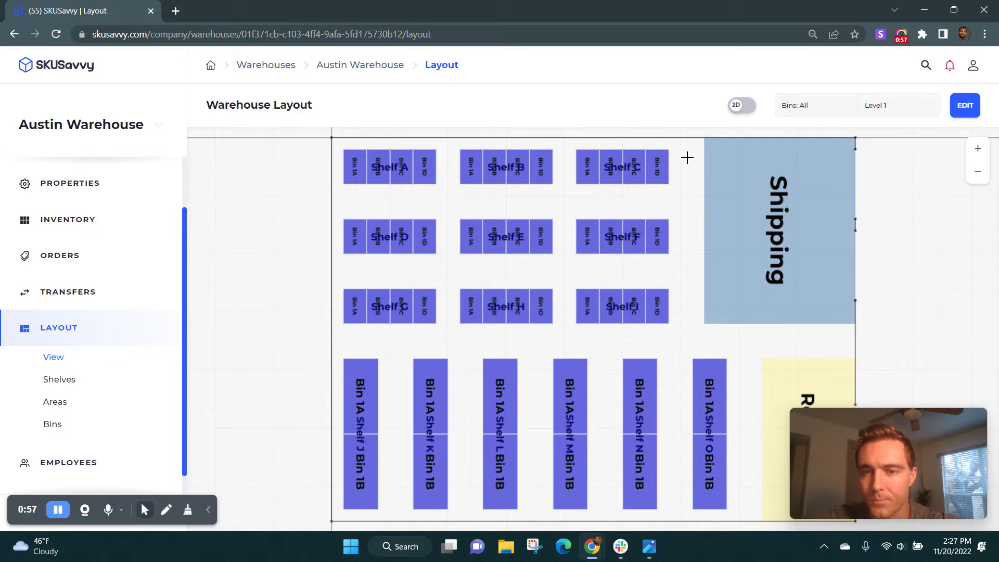
Show the warehouse in 3D, select a shelf, and orbit out to a wider view.
left_click(741, 106)
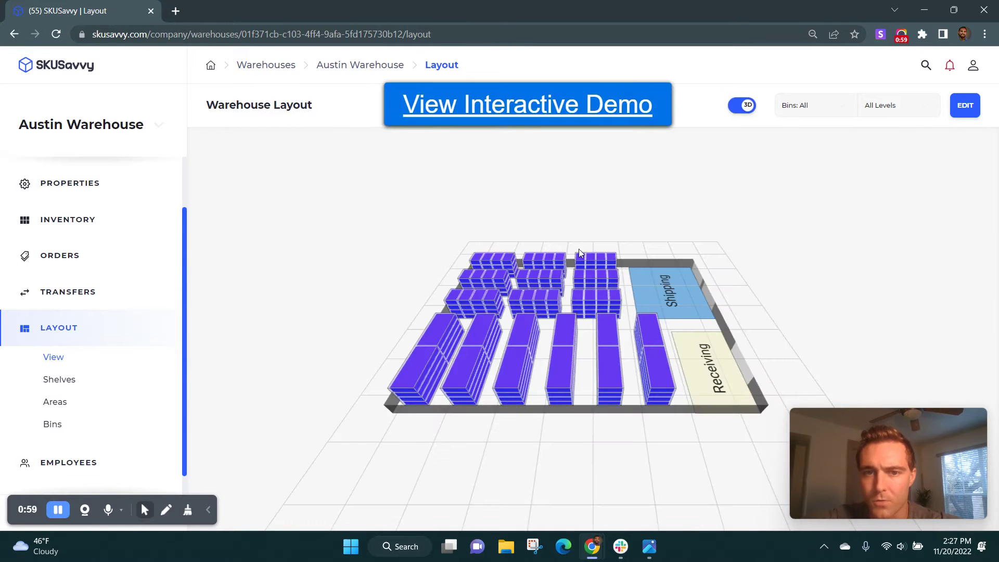
left_click(520, 361)
mouse_move(609, 343)
left_mouse_down()
mouse_move(460, 322)
mouse_move(613, 397)
mouse_move(529, 434)
left_mouse_up()
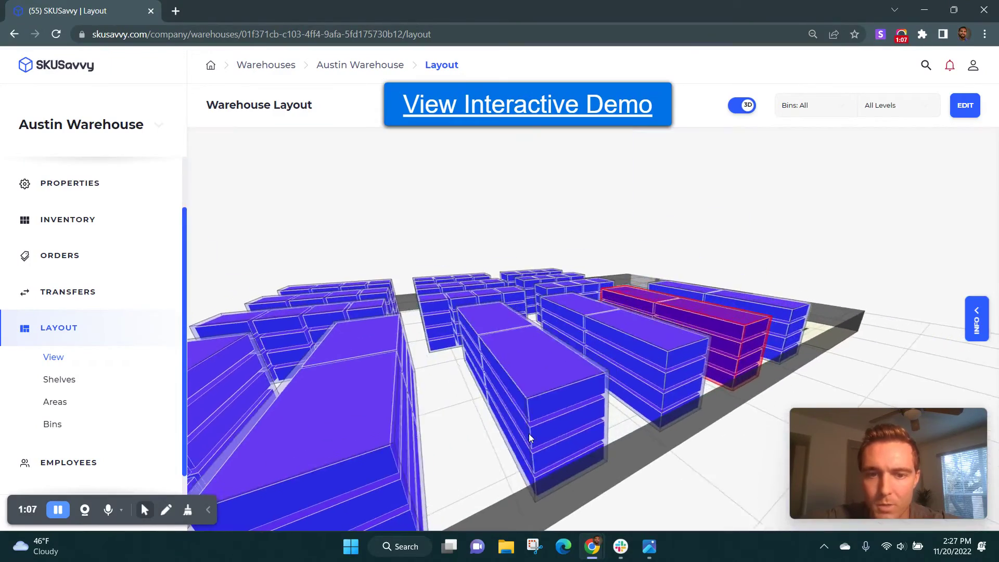
scroll(529, 433, "down", 5)
mouse_move(563, 390)
left_mouse_down()
mouse_move(535, 478)
mouse_move(628, 297)
mouse_move(456, 297)
left_mouse_up()
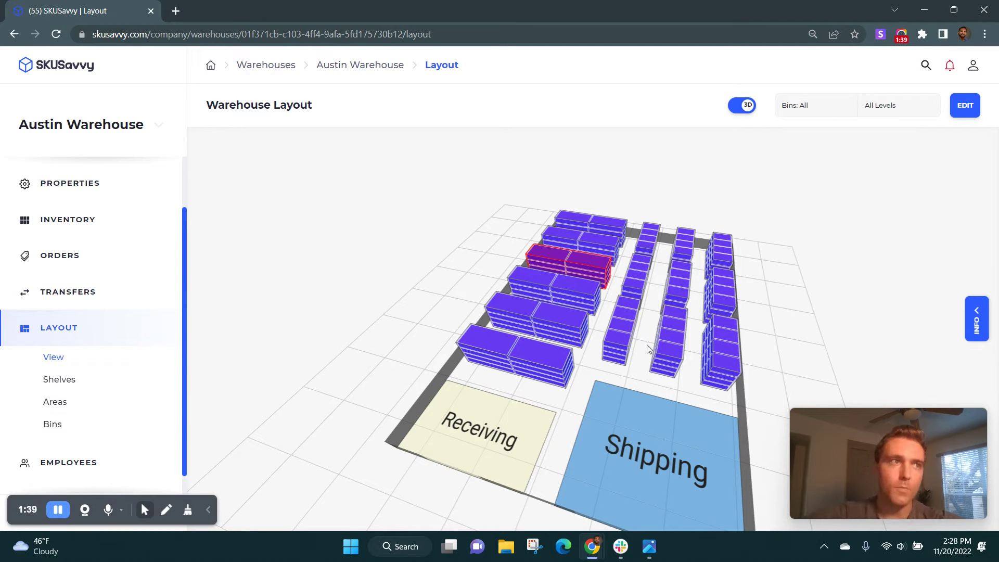
Orbit the 3D warehouse to a frontal view, then tilt down toward ground level.
left_click_drag(594, 310, 656, 344)
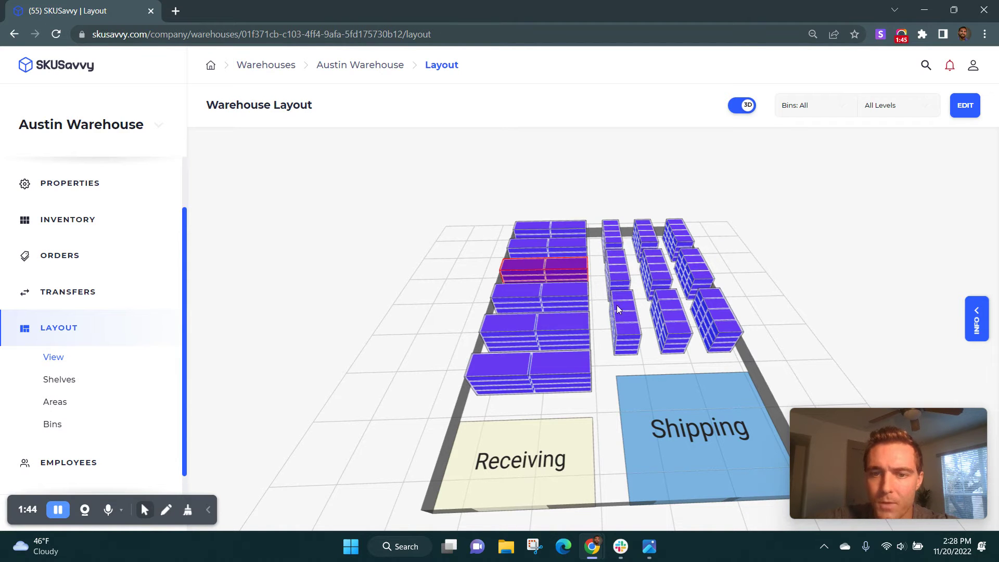
mouse_move(617, 310)
left_mouse_down()
mouse_move(691, 277)
mouse_move(602, 314)
left_mouse_up()
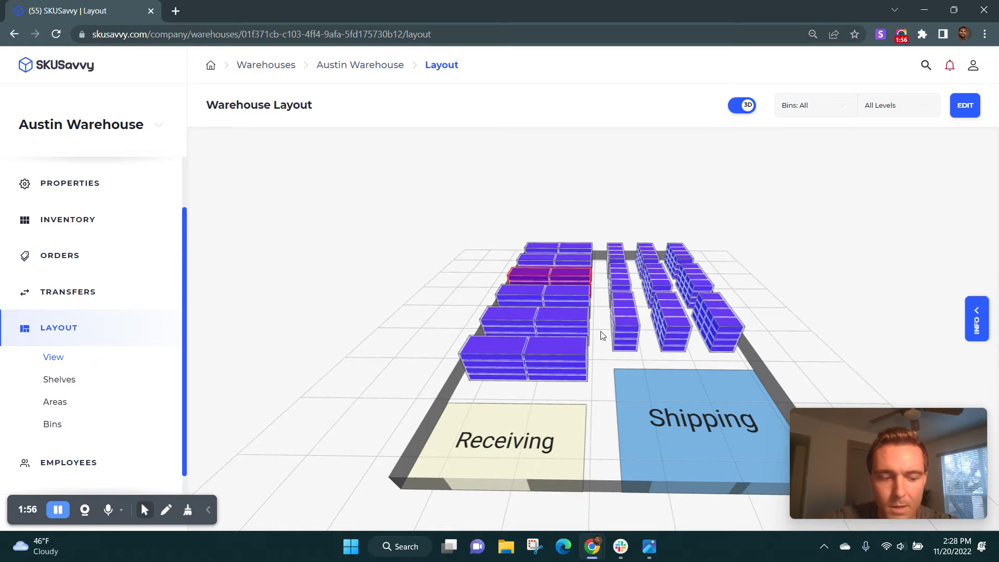
mouse_move(602, 336)
left_mouse_down()
mouse_move(570, 352)
mouse_move(589, 343)
left_mouse_up()
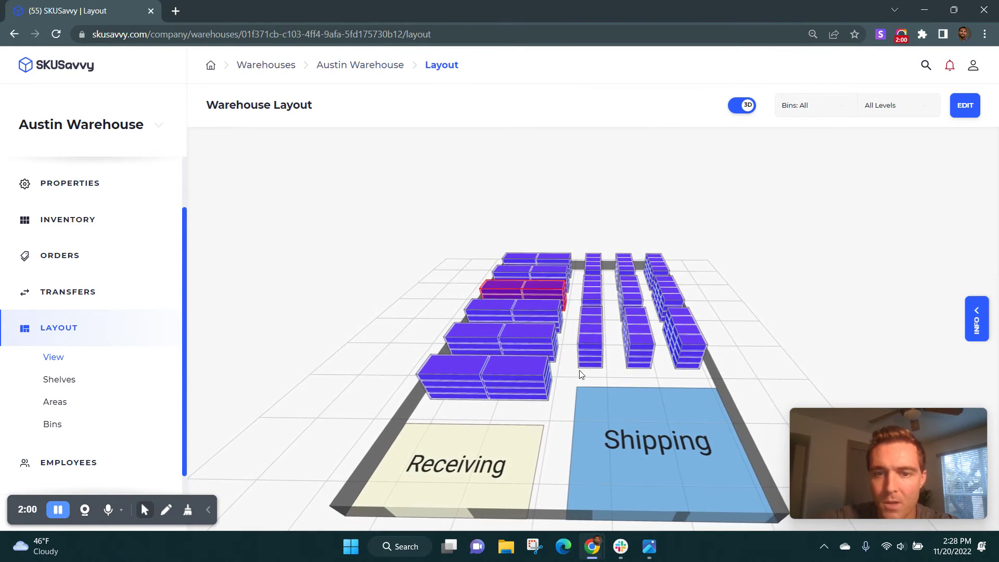
Cycle the Bins filter through Filled, Empty and All, then limit shelves to Level 1.
left_click(811, 105)
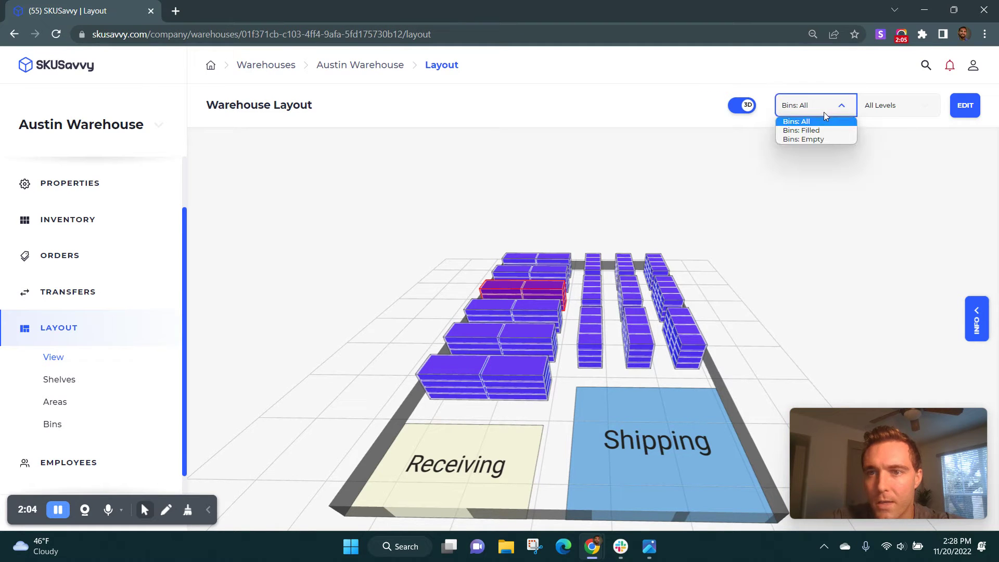
left_click(811, 130)
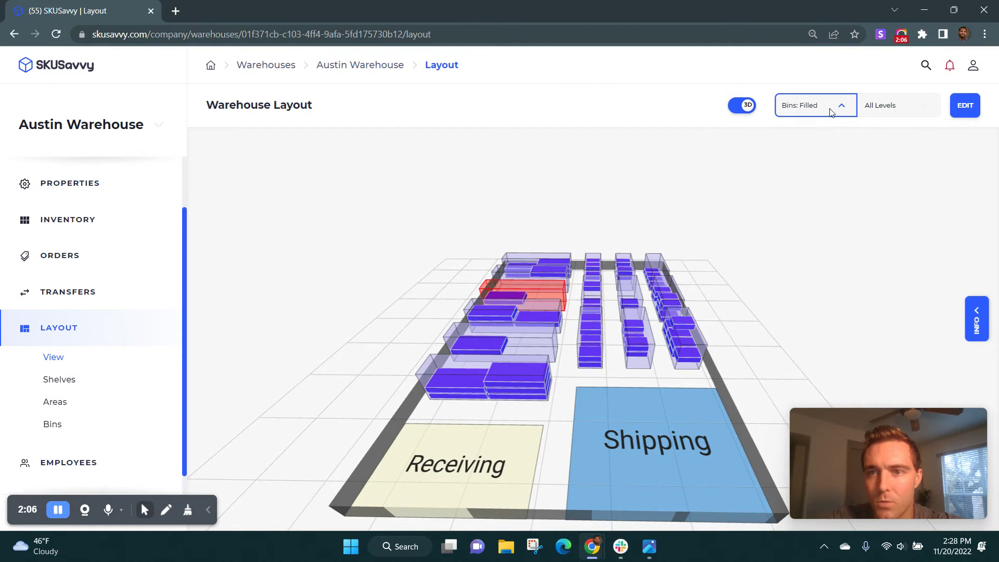
left_click(832, 110)
left_click(816, 139)
left_click(820, 108)
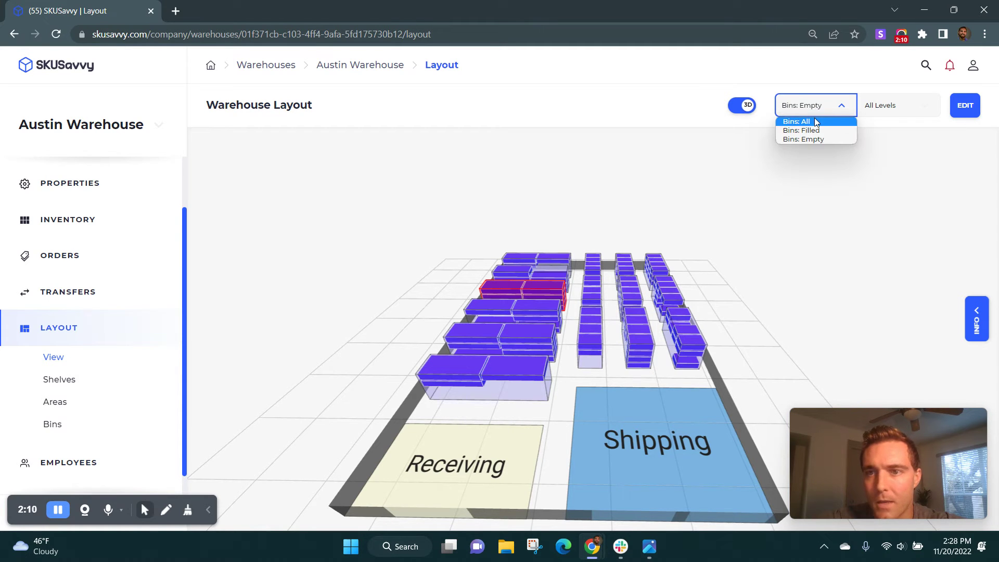
left_click(881, 109)
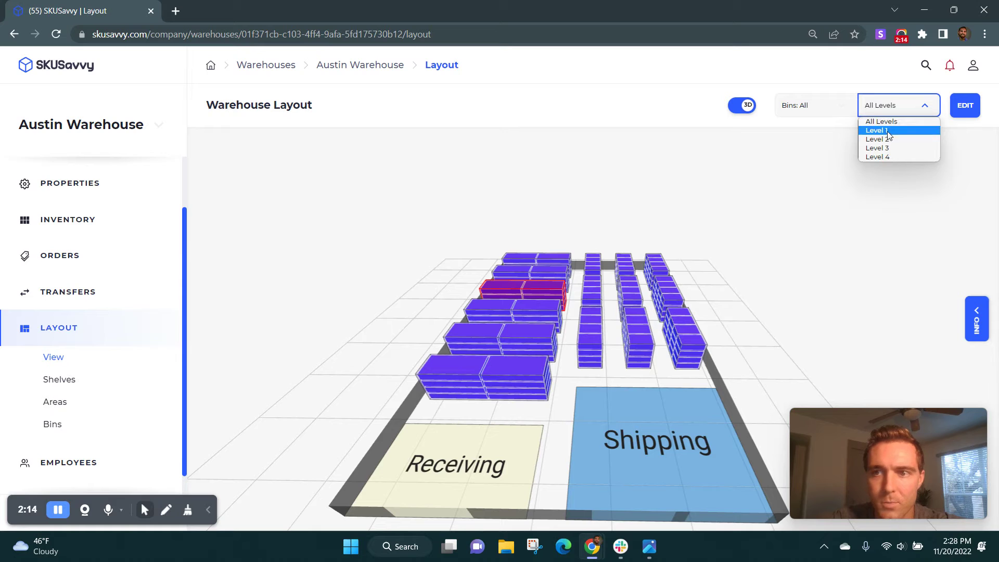
left_click(877, 130)
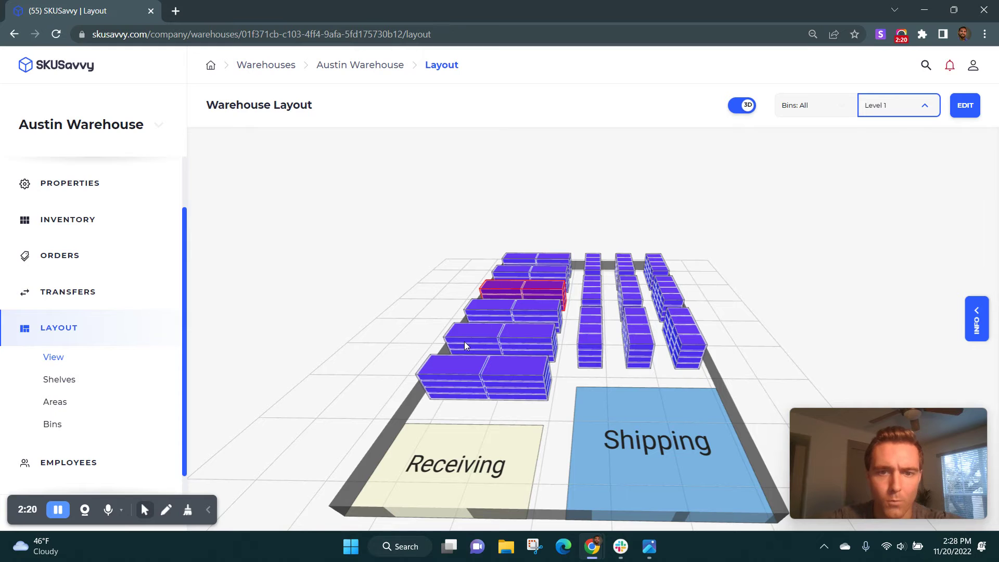
Locate Black Snapback Hat SKU 8008135 on Shelf A, then open orders awaiting fulfillment.
left_click(86, 224)
left_click(425, 312)
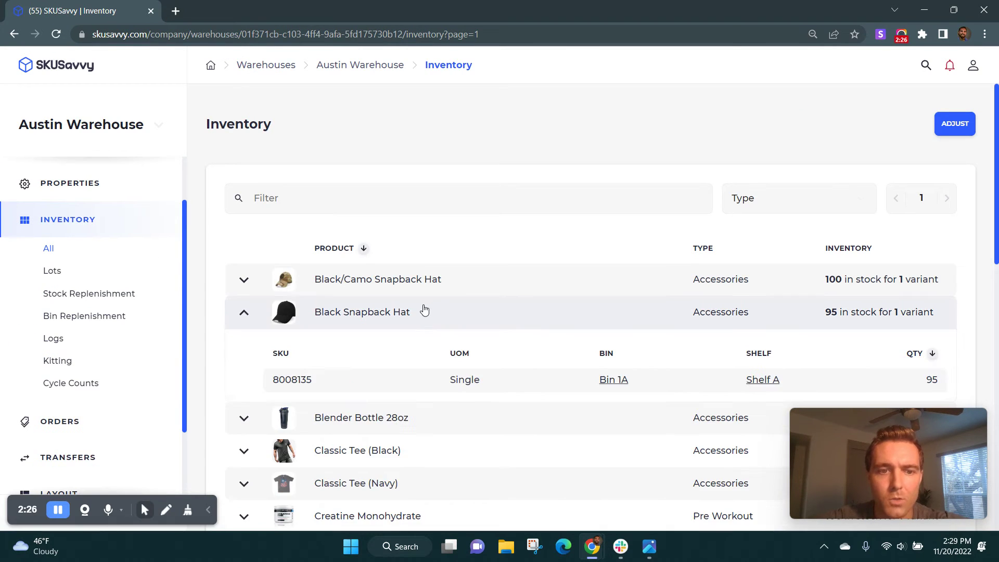
left_click(397, 380)
scroll(546, 312, "down", 3)
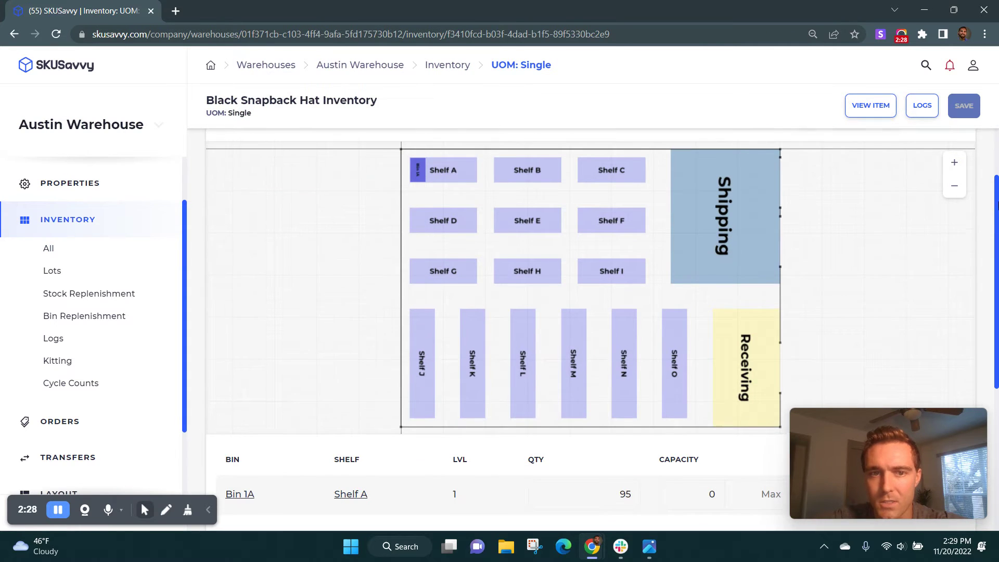
scroll(547, 312, "up", 1)
left_click(419, 242)
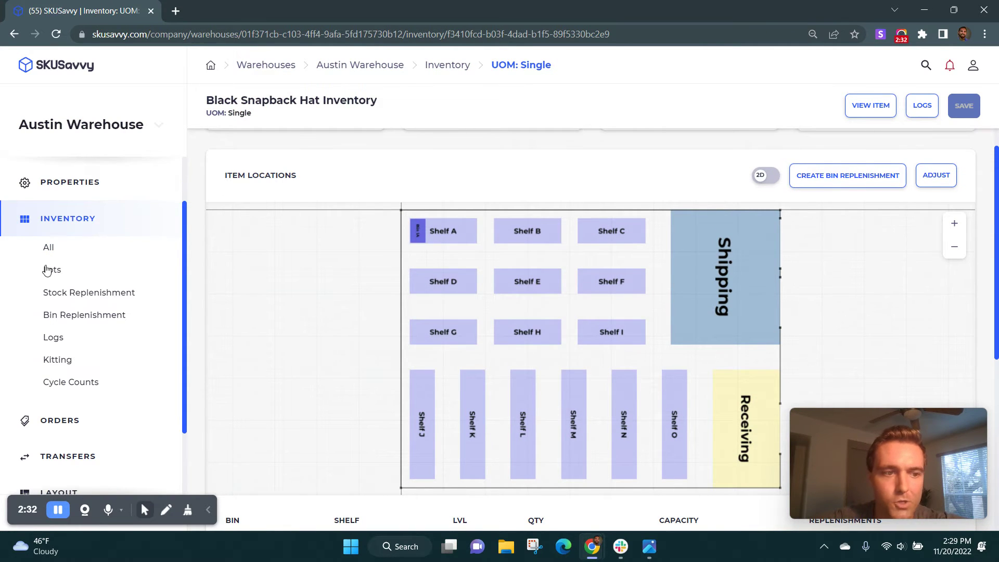
scroll(47, 265, "down", 3)
left_click(59, 332)
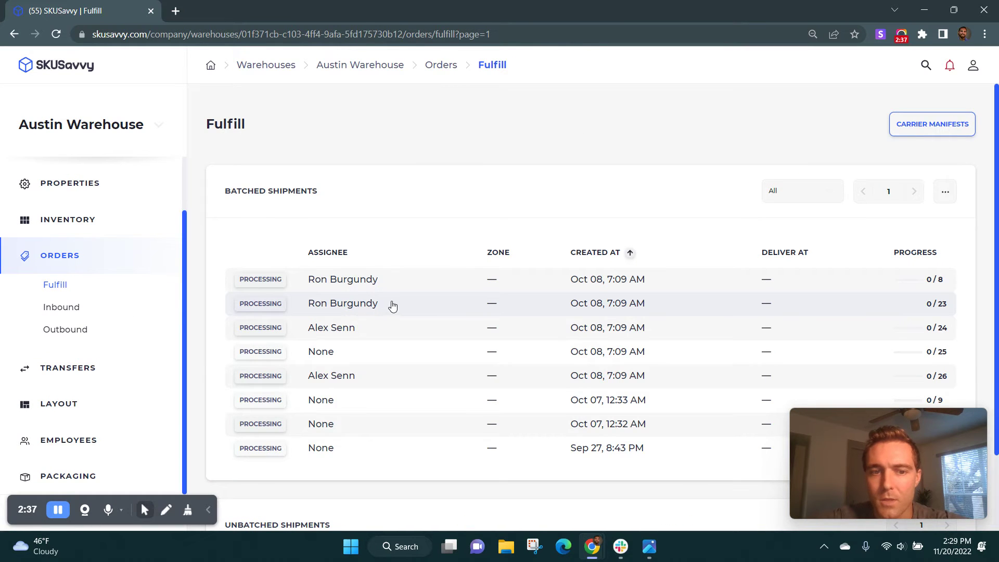
Open a batched shipment and collapse its Varsity Tee (Black) pick row.
left_click(393, 306)
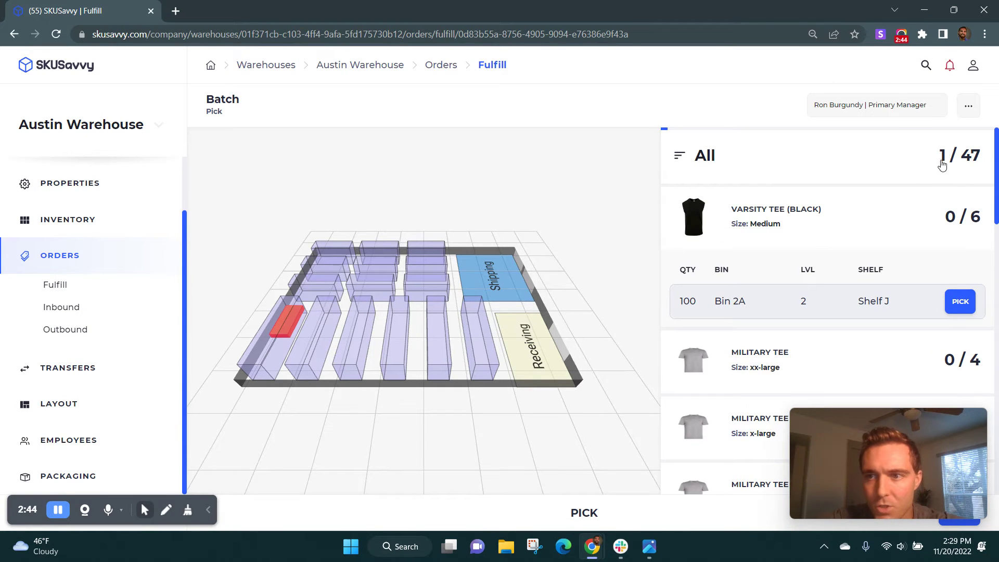
left_click(969, 160)
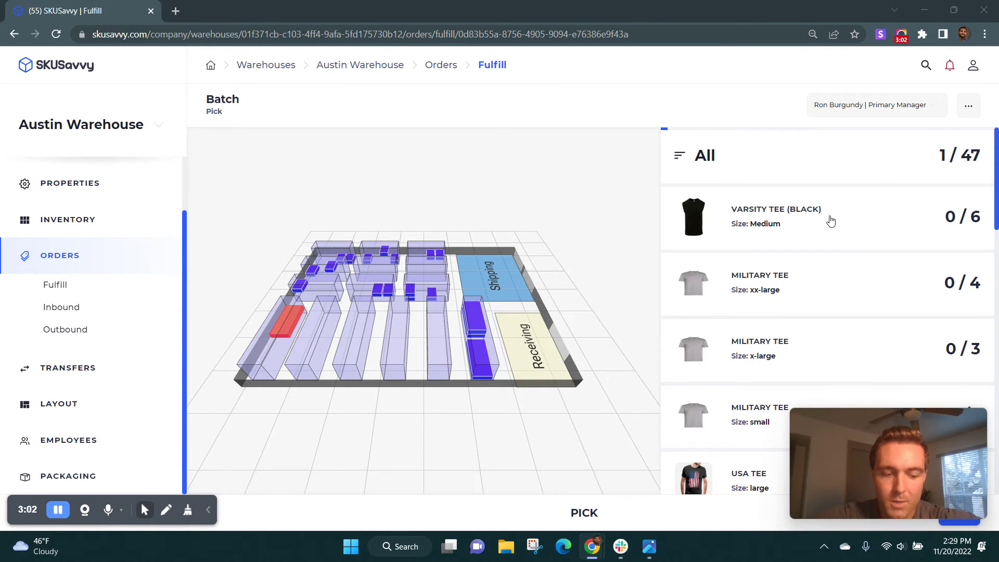
key("super")
key("super")
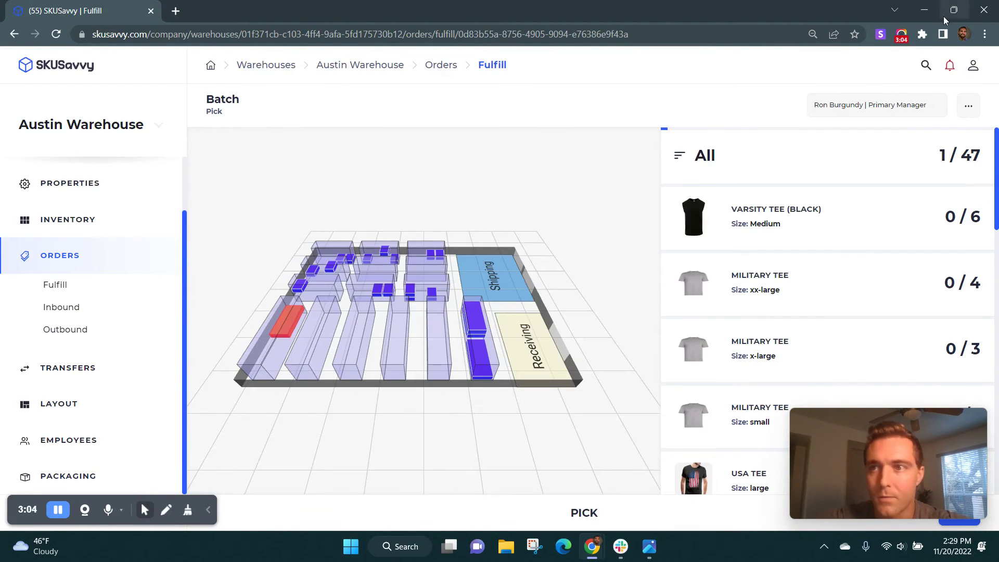
Snap the browser to two-thirds width and step through items to USA Tee large.
mouse_move(953, 10)
left_click(867, 47)
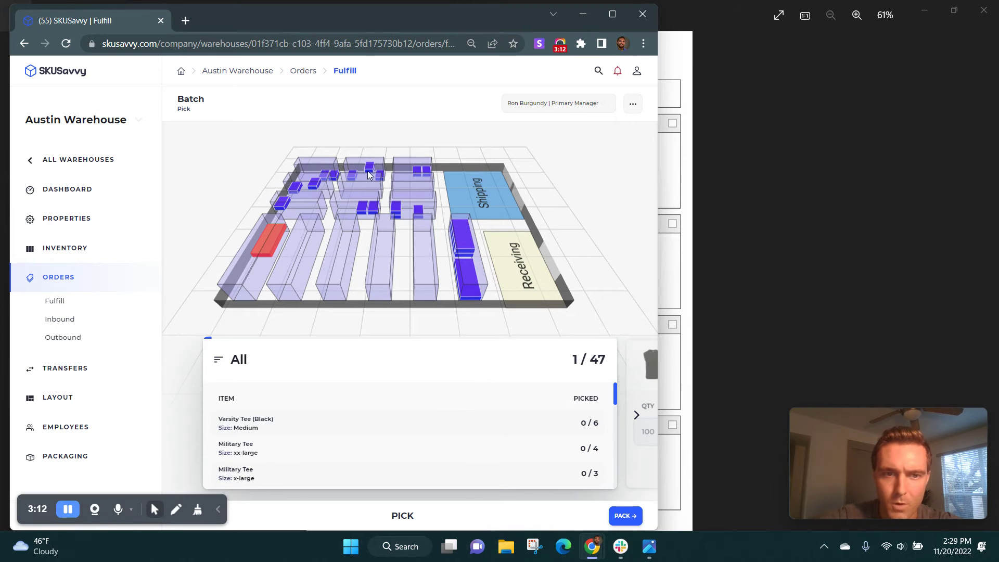
scroll(349, 193, "up", 1)
scroll(349, 211, "up", 2)
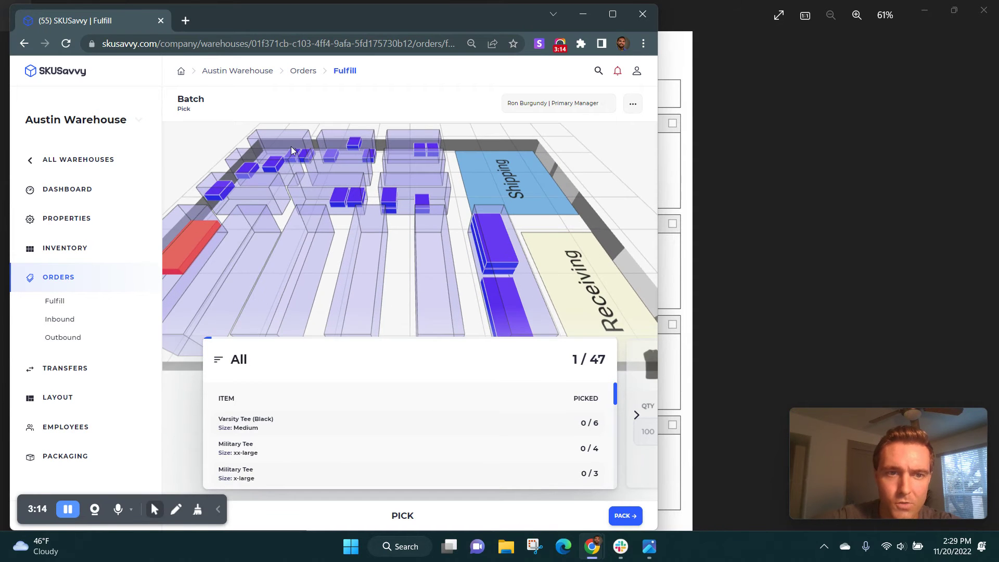
left_click(637, 417)
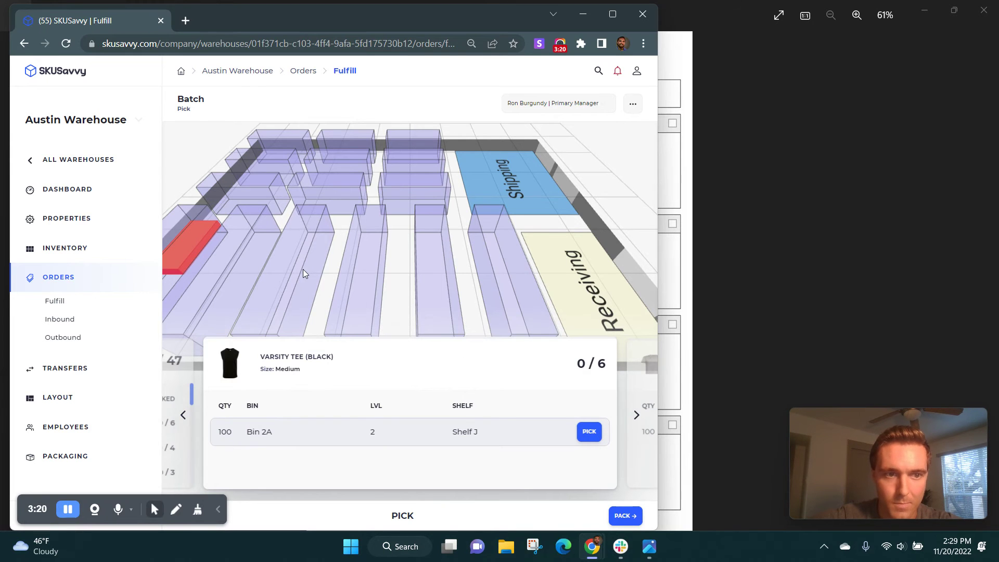
left_click(636, 415)
left_click(635, 414)
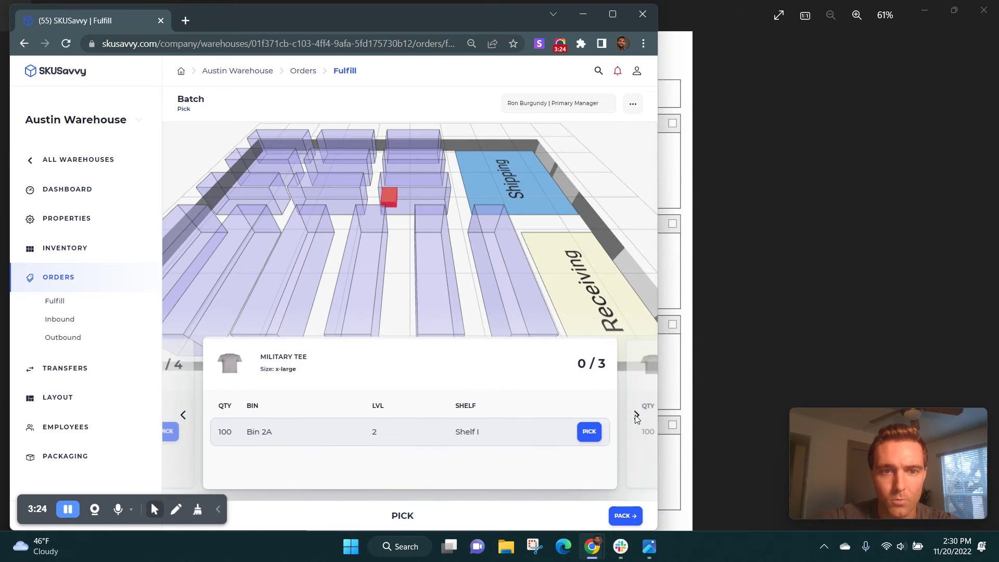
left_click(637, 417)
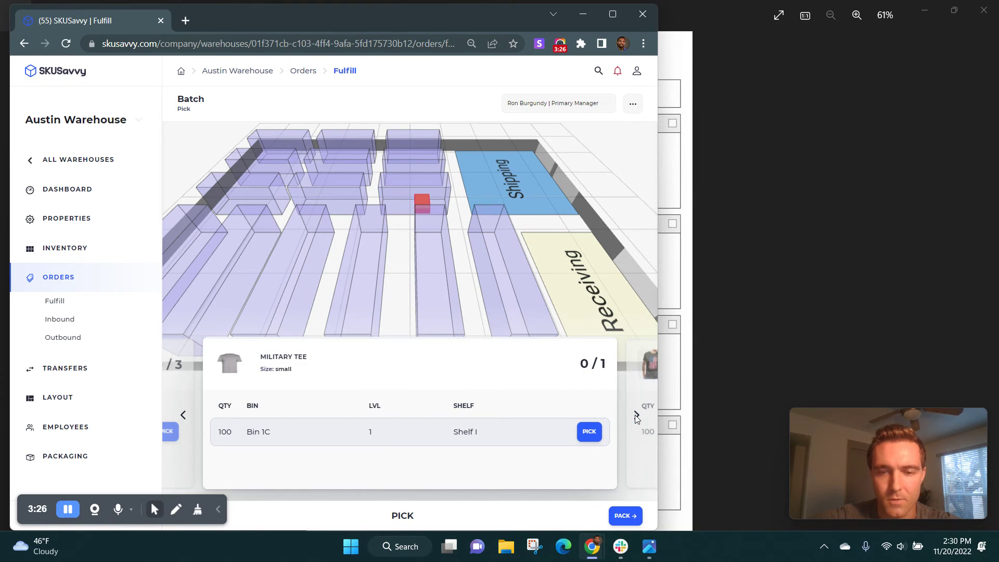
left_click(635, 418)
Advance past Shaker Bottle and Classic Tee (Black) items to Classic Tee (Navy) xx-large.
left_click(636, 417)
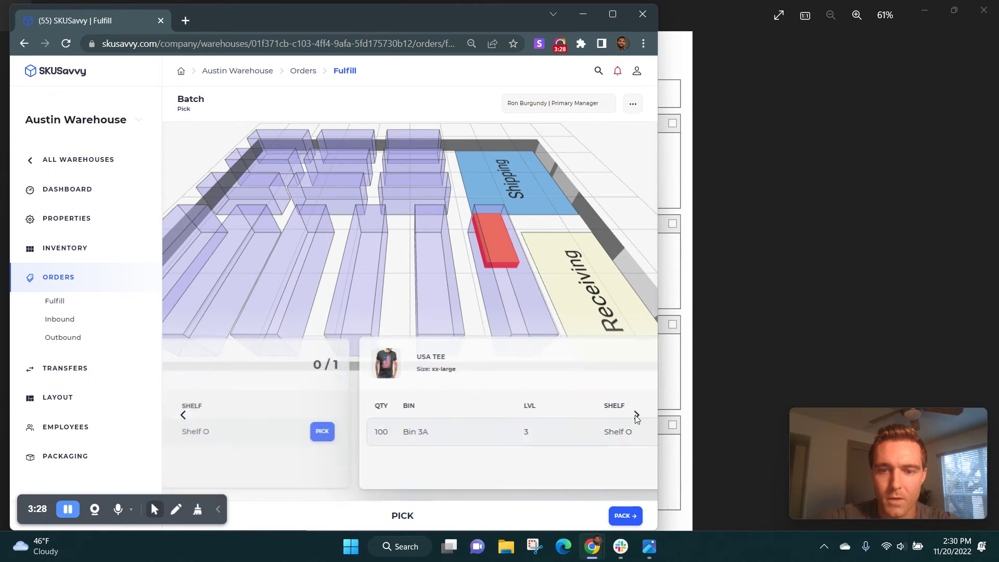
left_click(637, 417)
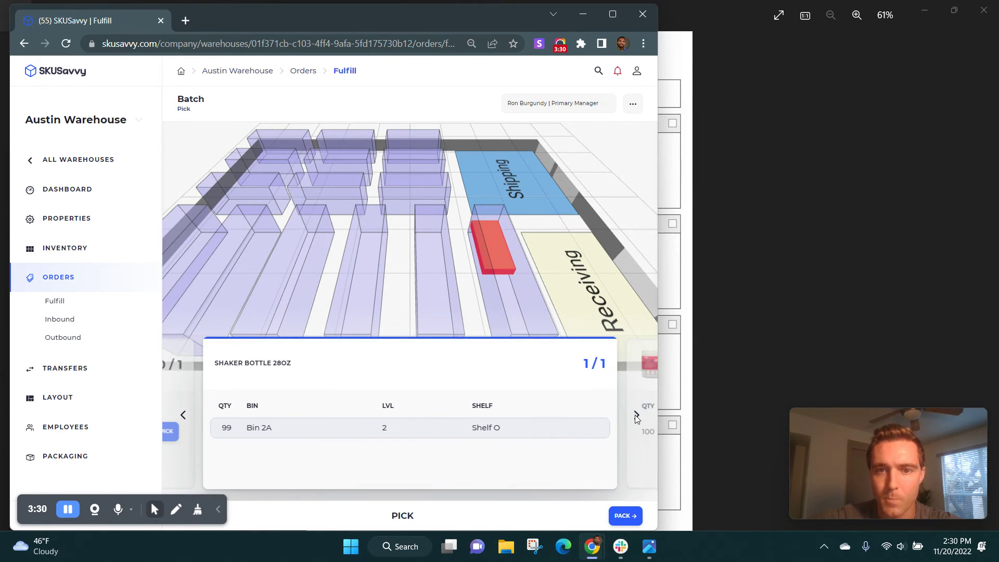
left_click(636, 417)
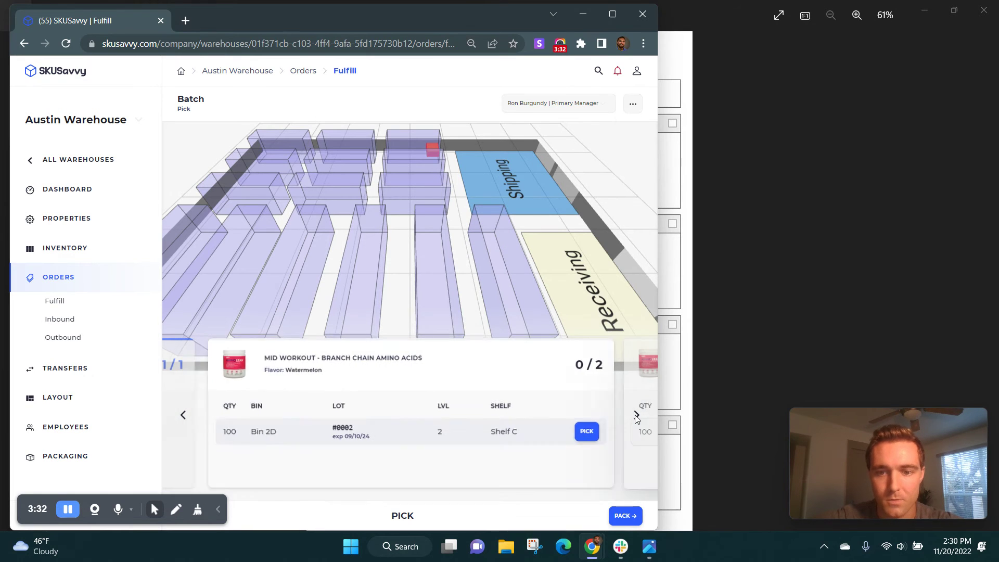
left_click(635, 416)
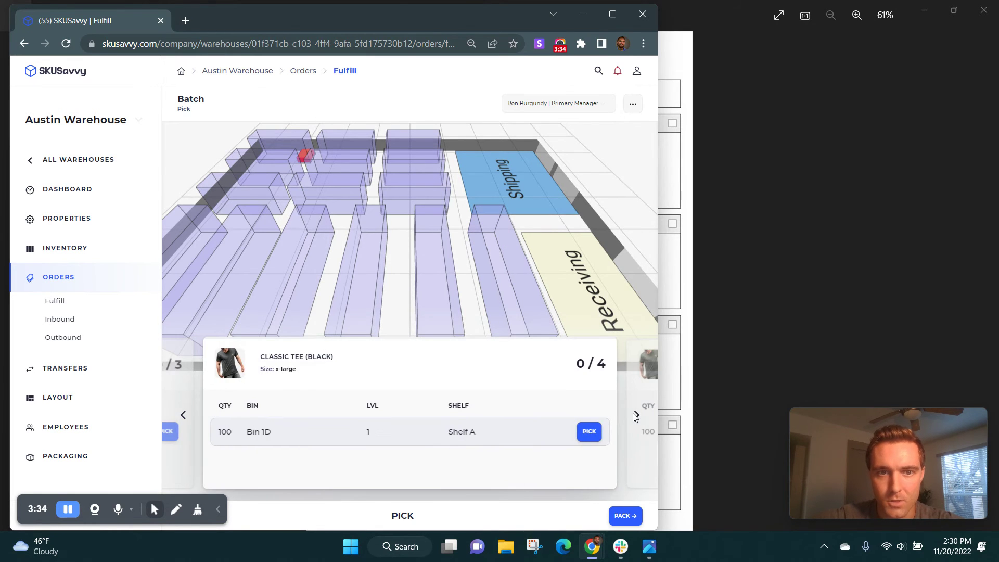
left_click(635, 416)
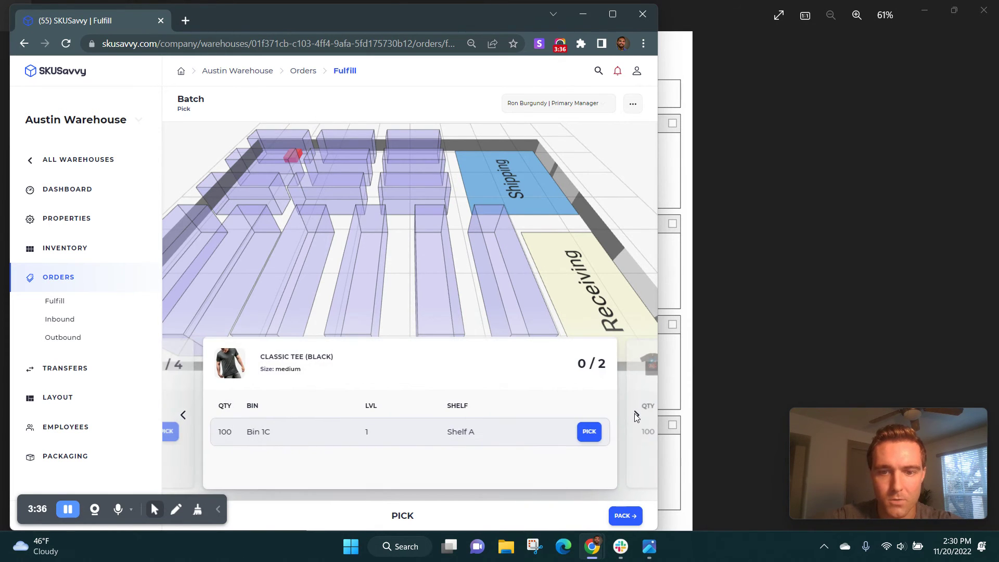
left_click(634, 416)
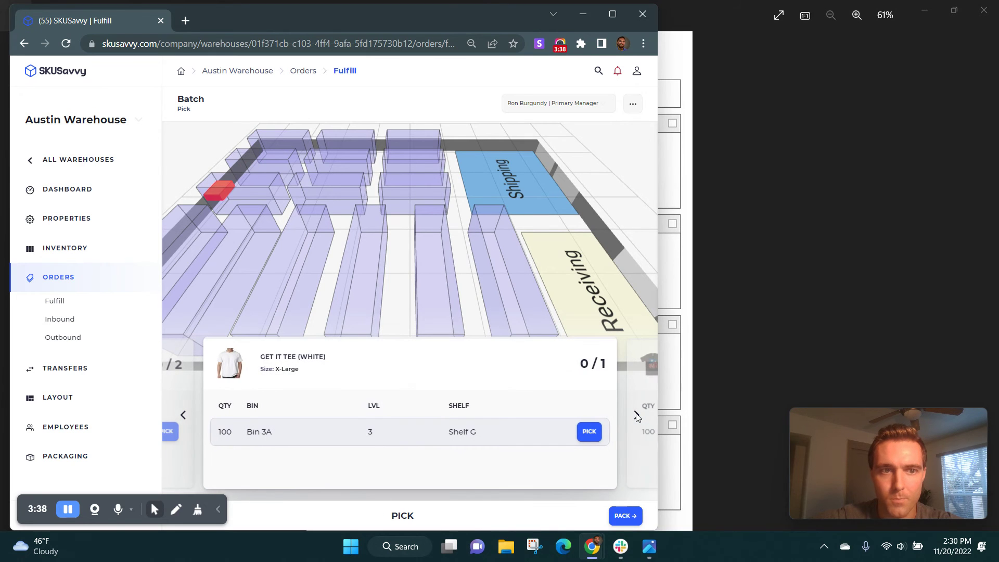
left_click(635, 416)
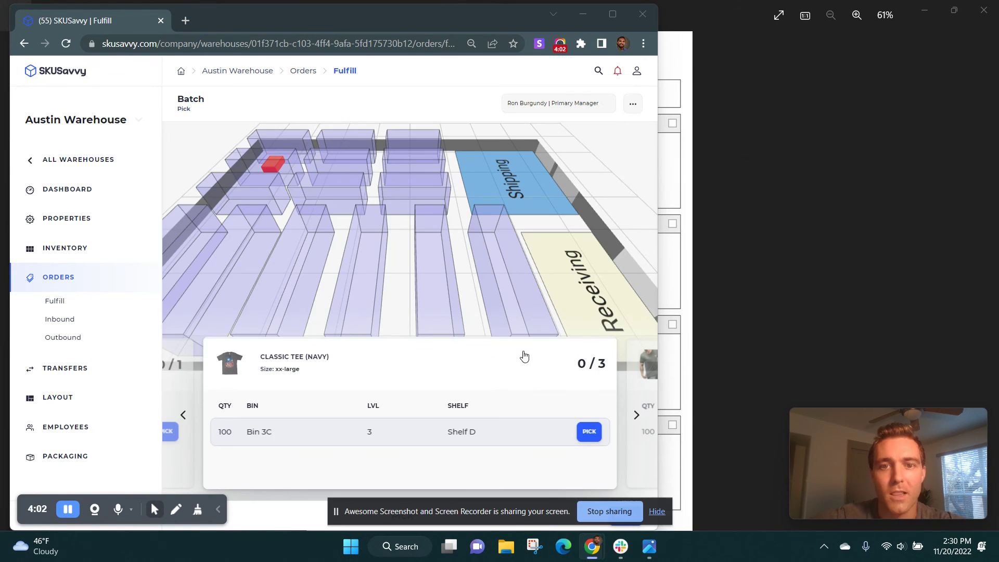
Check the Natural Essentials paper pick list in Photos, then return to SKUSavvy.
key("alt+Tab")
key("alt+Tab")
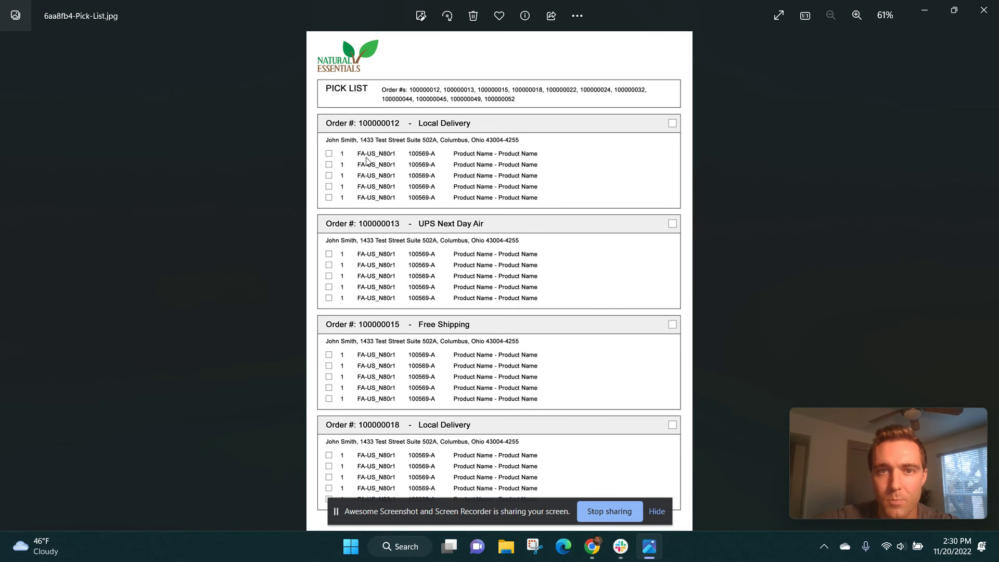
key("alt+Tab")
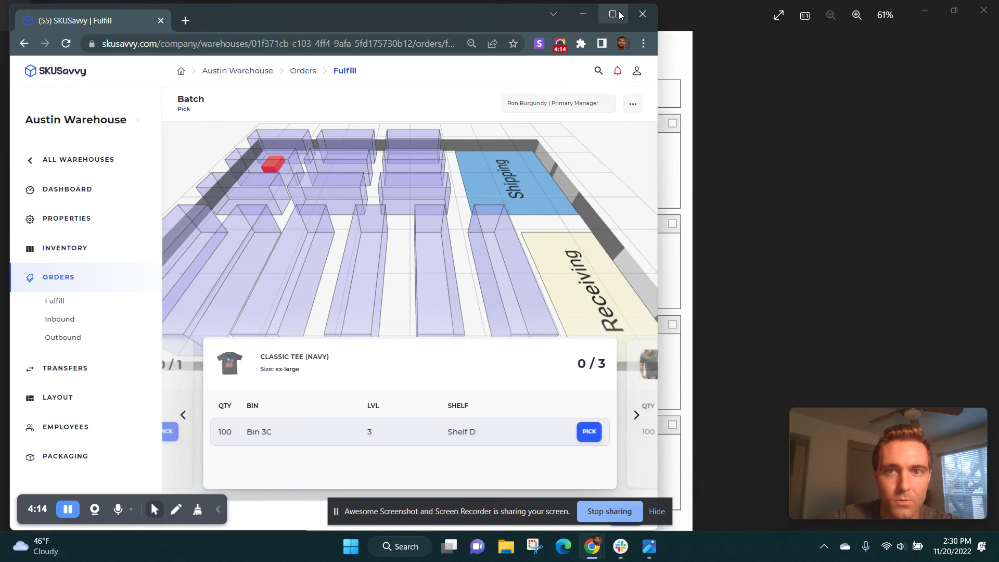
Maximize the browser, open a new tab and leave it, and hide the sharing bar.
left_click(613, 14)
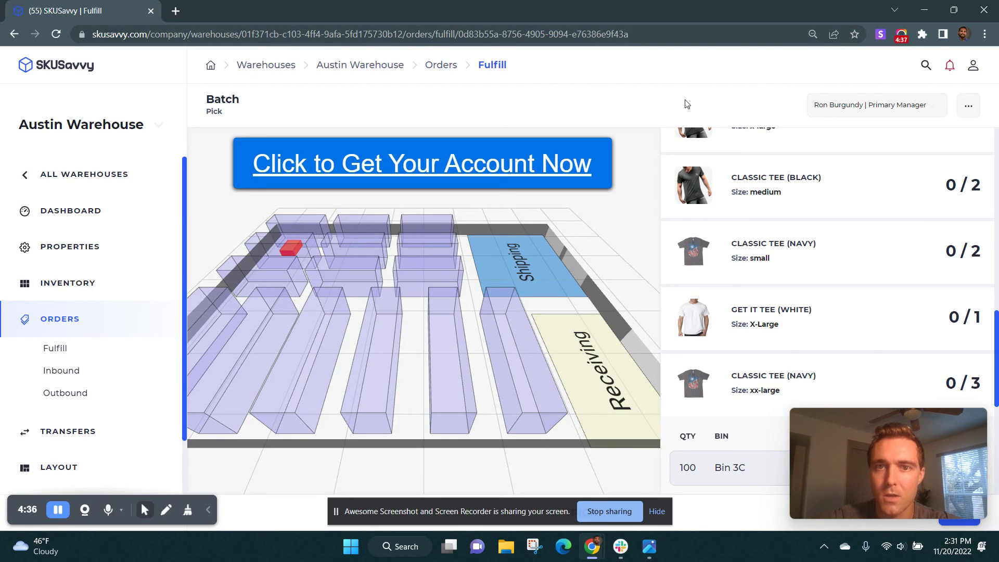
left_click(175, 11)
left_click(78, 10)
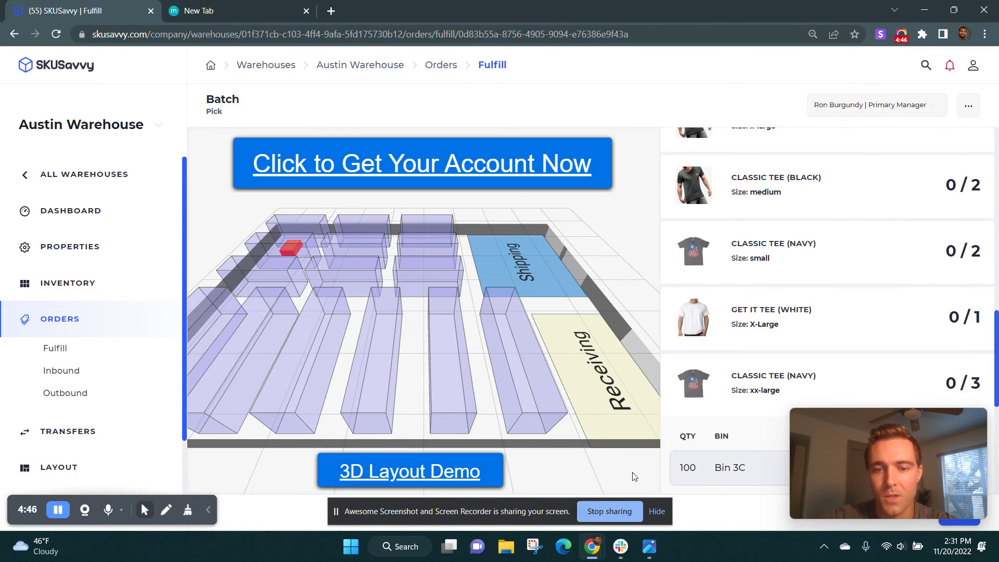
left_click(657, 511)
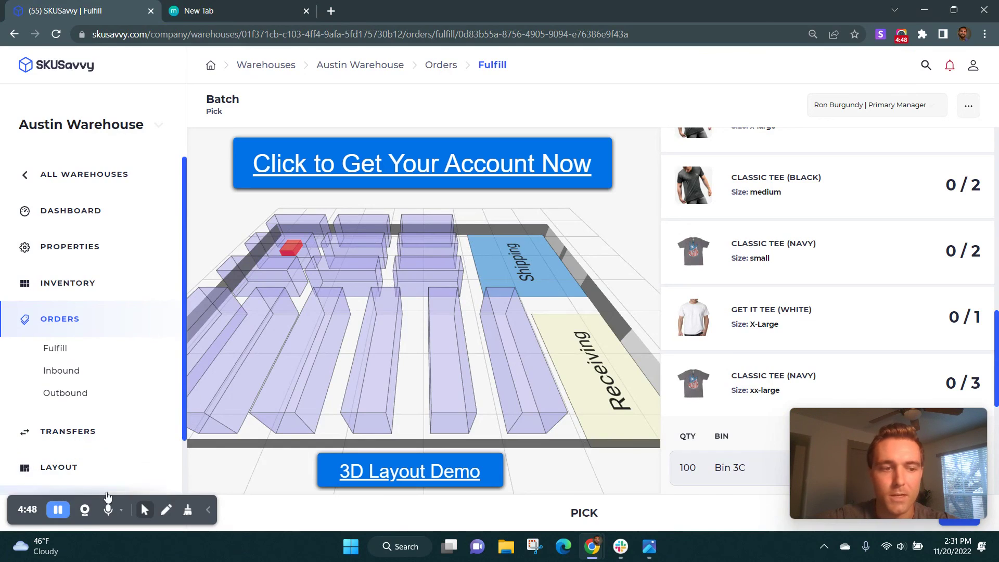